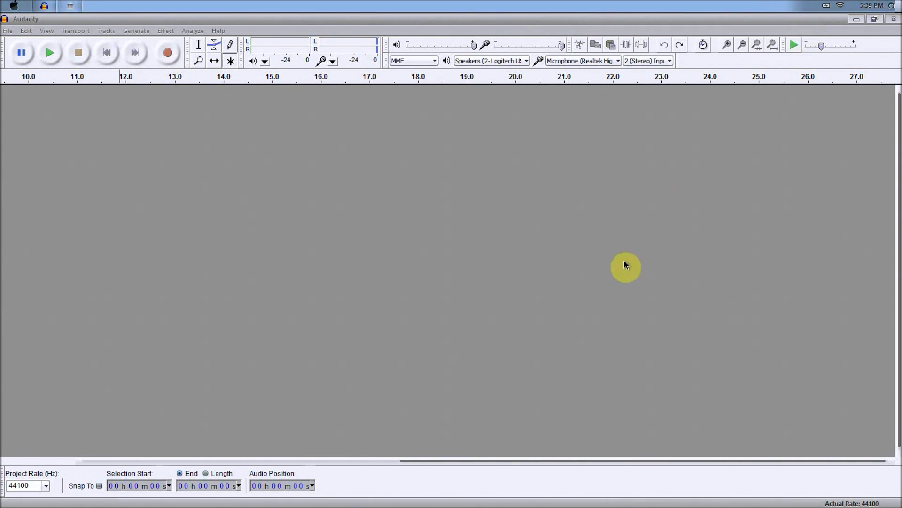
Record from the Realtek microphone at 0.6 and play through the Logitech speakers at 0.4
{"action": "left_click_drag", "start_coordinate": [421, 465], "coordinate": [92, 460]}
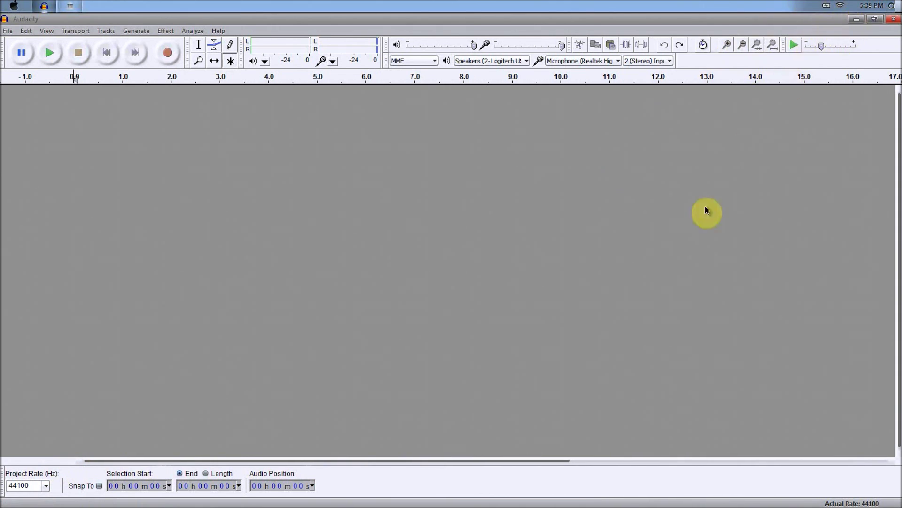
{"action": "mouse_move", "coordinate": [488, 488]}
{"action": "left_click", "coordinate": [569, 61]}
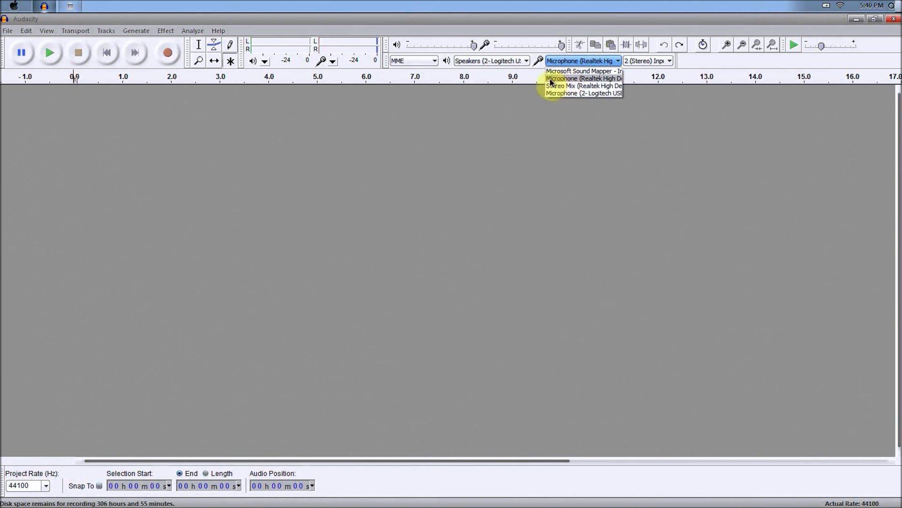
{"action": "left_click", "coordinate": [559, 80]}
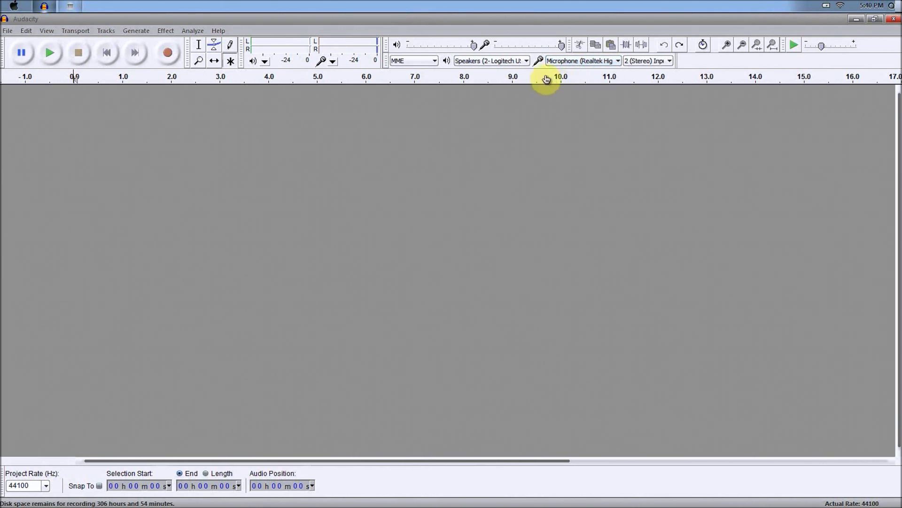
{"action": "left_click", "coordinate": [476, 62]}
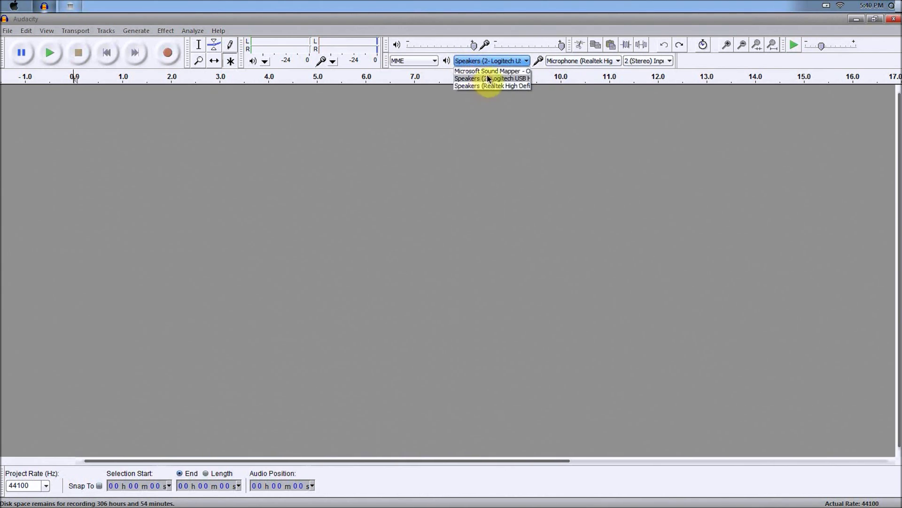
{"action": "left_click", "coordinate": [490, 80]}
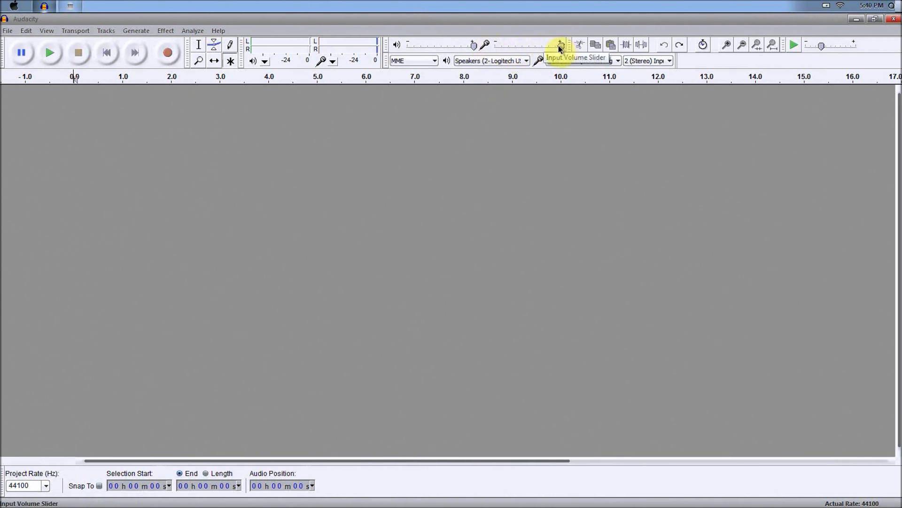
{"action": "left_click_drag", "start_coordinate": [560, 47], "coordinate": [574, 60]}
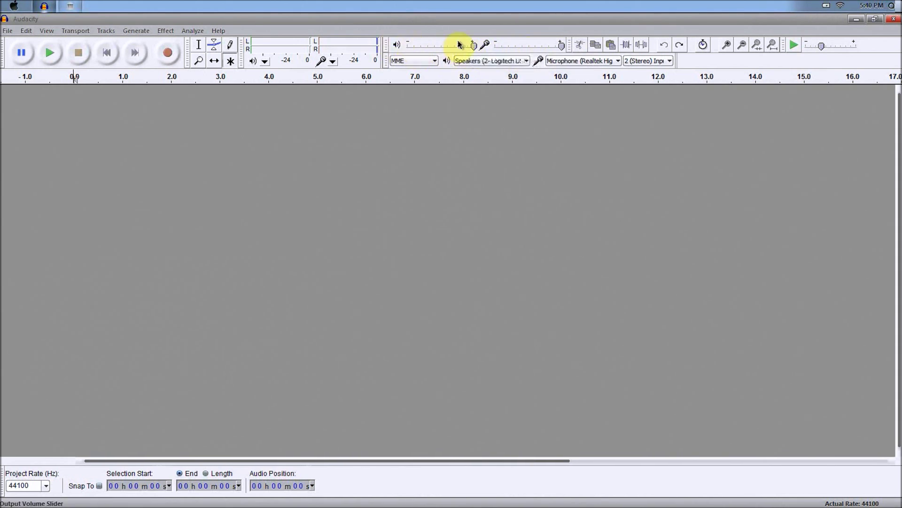
{"action": "mouse_move", "coordinate": [474, 45]}
{"action": "left_mouse_down"}
{"action": "mouse_move", "coordinate": [432, 51]}
{"action": "mouse_move", "coordinate": [484, 47]}
{"action": "left_mouse_up"}
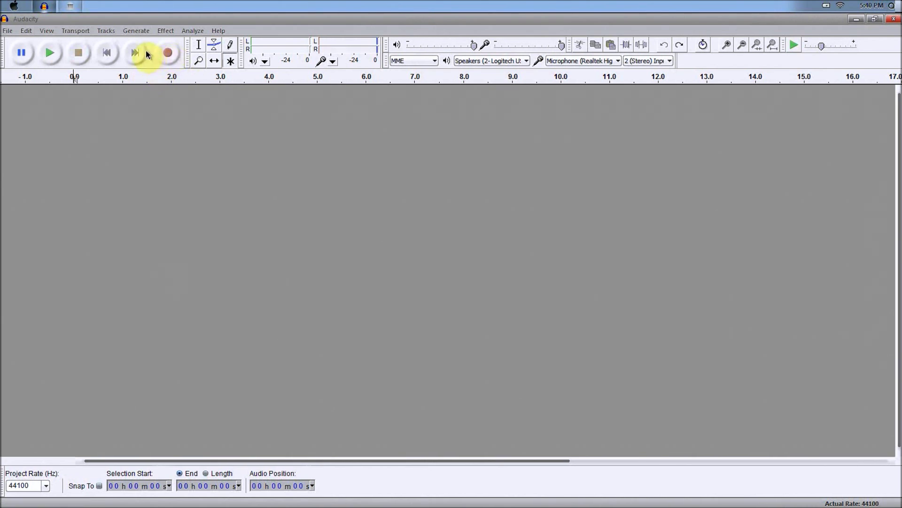
Record a roughly 7.5-second stereo take containing two bursts of singing
{"action": "left_click", "coordinate": [173, 57]}
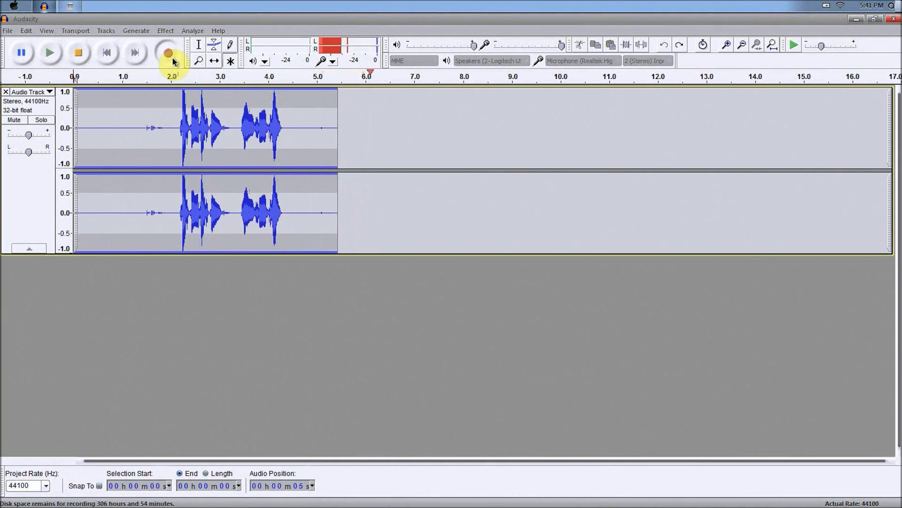
{"action": "left_click", "coordinate": [76, 53]}
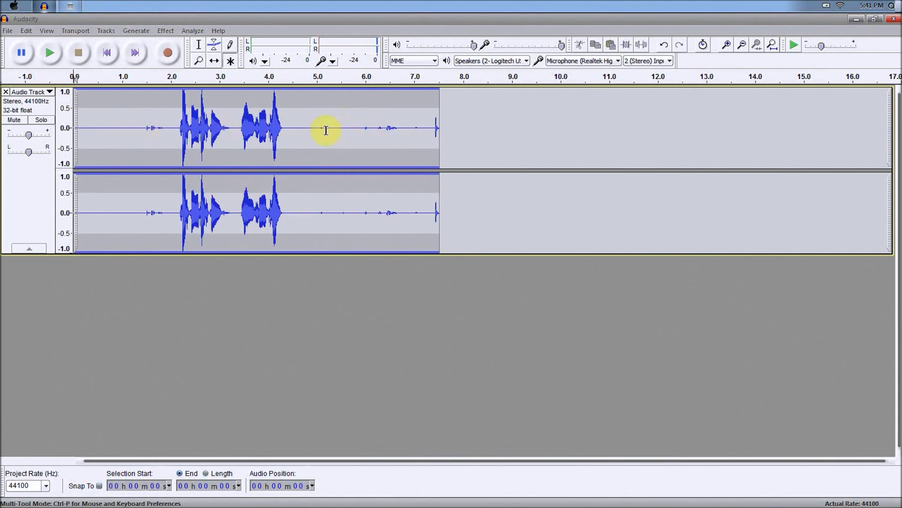
Capture a Noise Removal noise profile from the quiet 5–7 second stretch
{"action": "left_click_drag", "start_coordinate": [317, 128], "coordinate": [426, 146]}
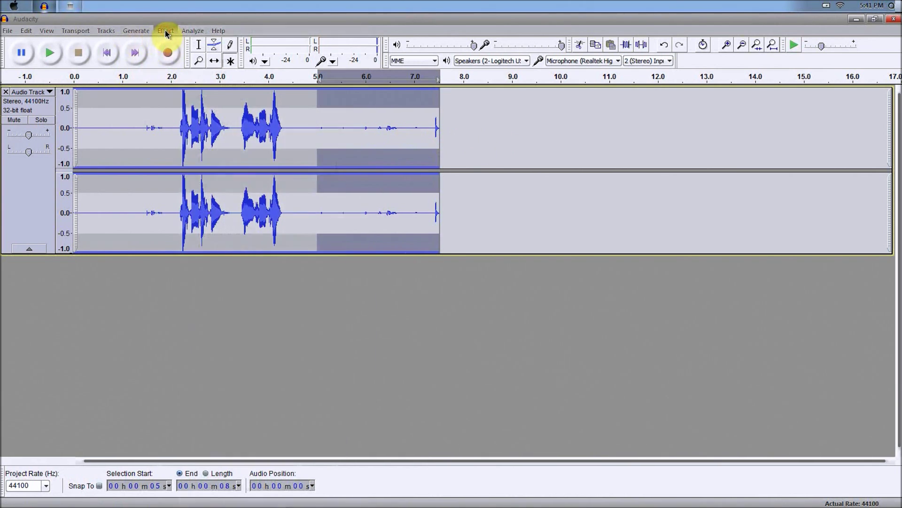
{"action": "left_click", "coordinate": [165, 31]}
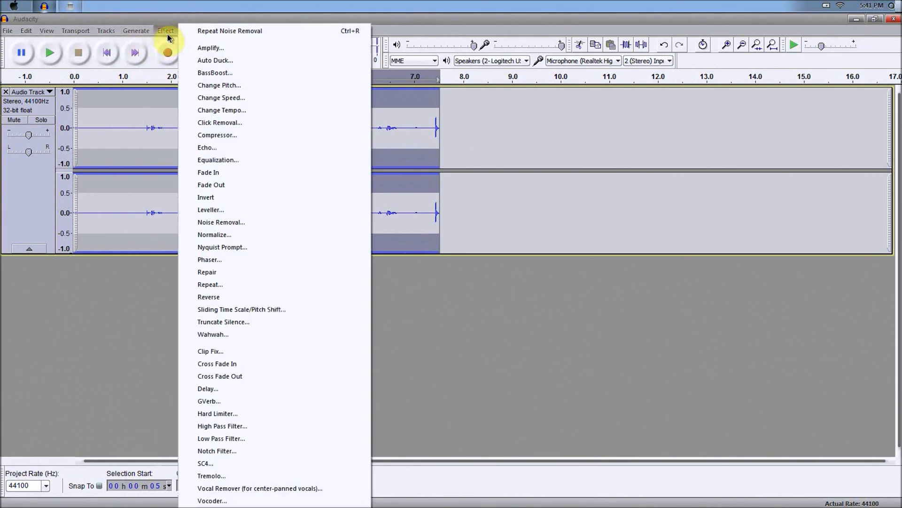
{"action": "left_click", "coordinate": [249, 222]}
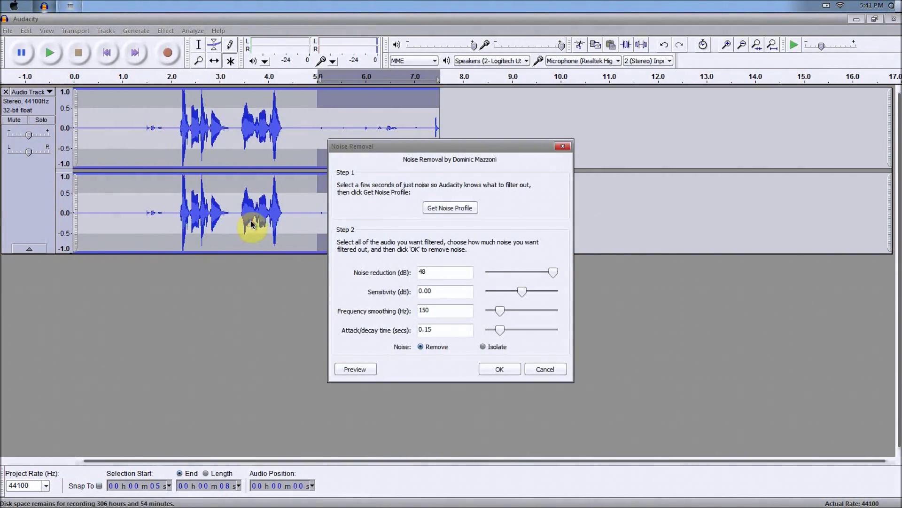
{"action": "left_click", "coordinate": [432, 211]}
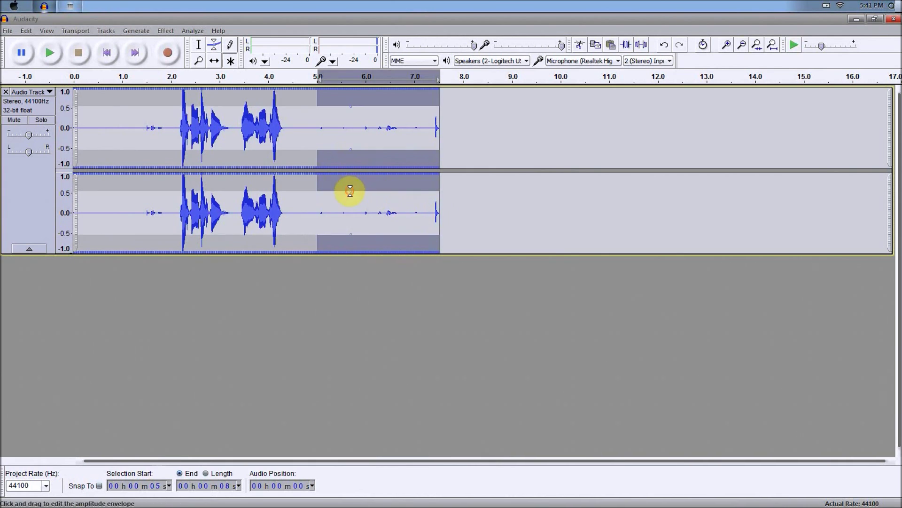
Select the entire recording back to the start, adjusting the stereo channel heights
{"action": "left_click", "coordinate": [362, 211]}
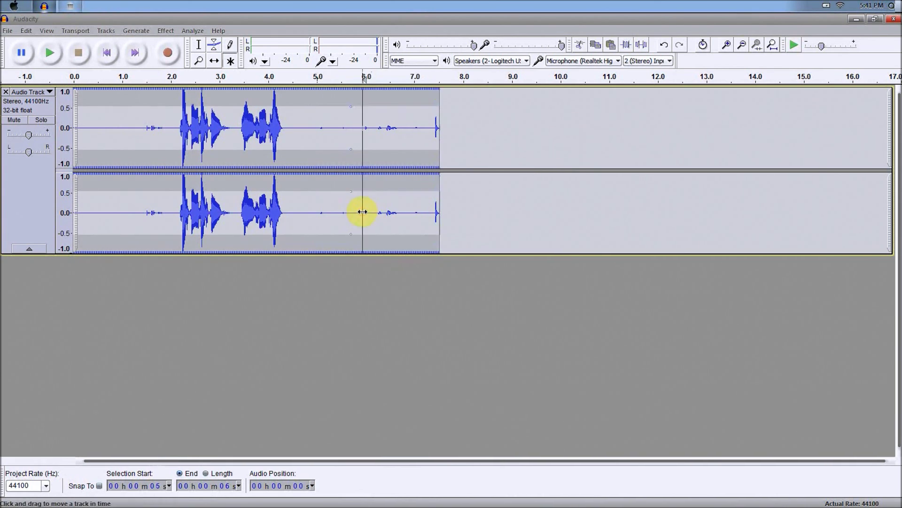
{"action": "key", "text": "ctrl+a"}
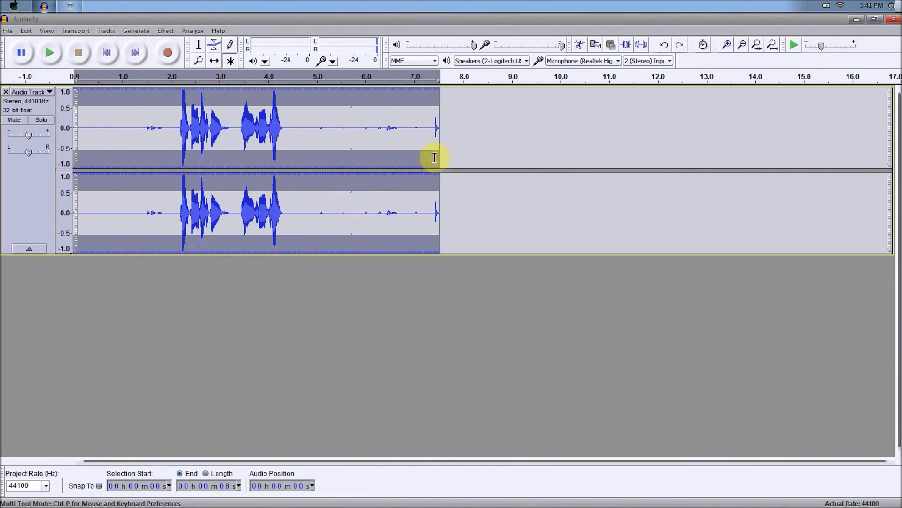
{"action": "left_click", "coordinate": [478, 158]}
{"action": "mouse_move", "coordinate": [288, 170]}
{"action": "left_mouse_down"}
{"action": "mouse_move", "coordinate": [300, 155]}
{"action": "mouse_move", "coordinate": [302, 176]}
{"action": "left_mouse_up"}
{"action": "left_click", "coordinate": [530, 206]}
{"action": "left_click_drag", "start_coordinate": [519, 207], "coordinate": [22, 208]}
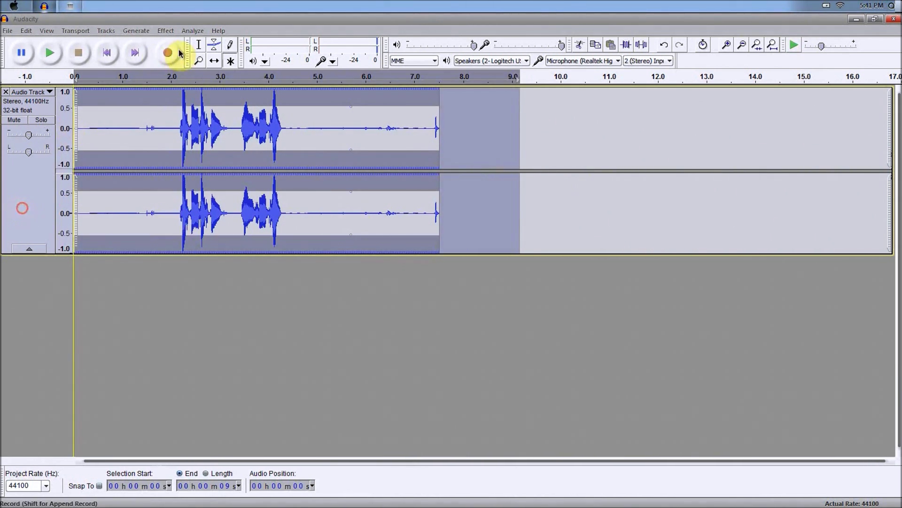
Apply Noise Removal at 48 dB reduction across the whole selected recording
{"action": "left_click", "coordinate": [166, 31]}
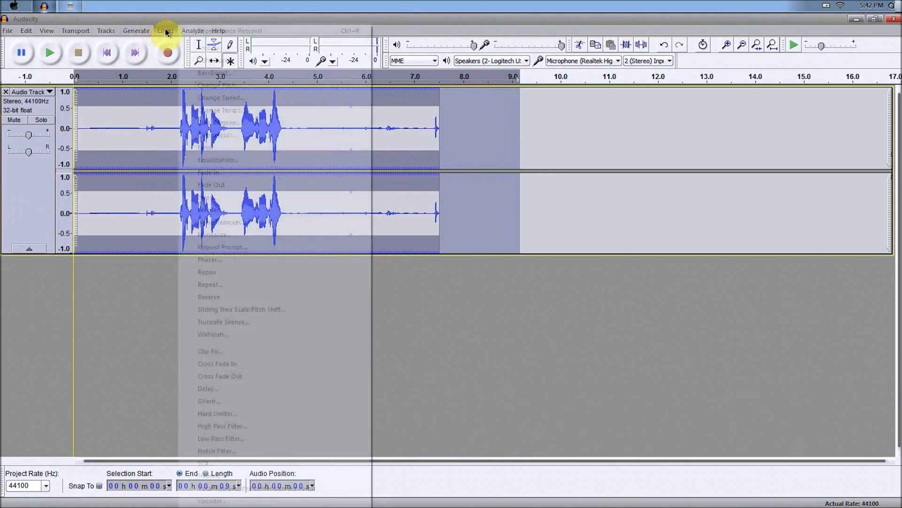
{"action": "left_click", "coordinate": [257, 223]}
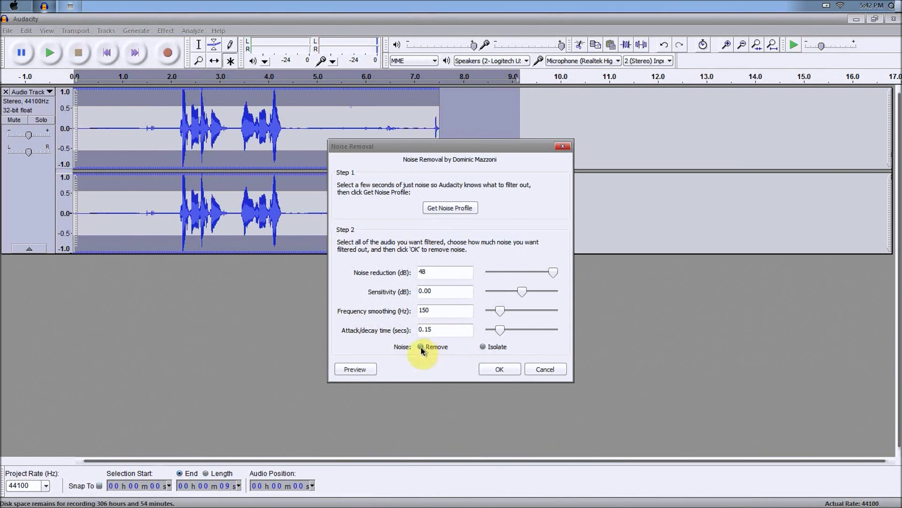
{"action": "left_click", "coordinate": [491, 368]}
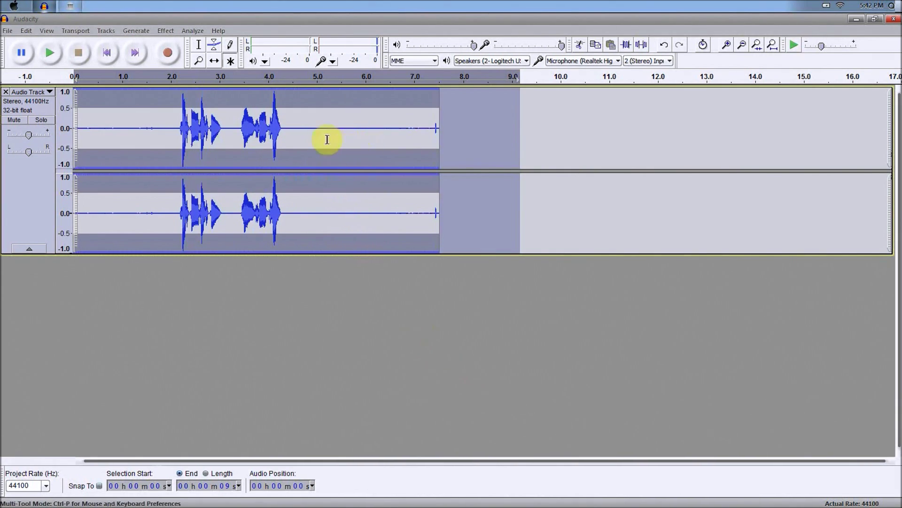
{"action": "left_click", "coordinate": [388, 146]}
Select the quiet tail from about 4.9 to 8 seconds and capture its noise profile
{"action": "left_click", "coordinate": [412, 153]}
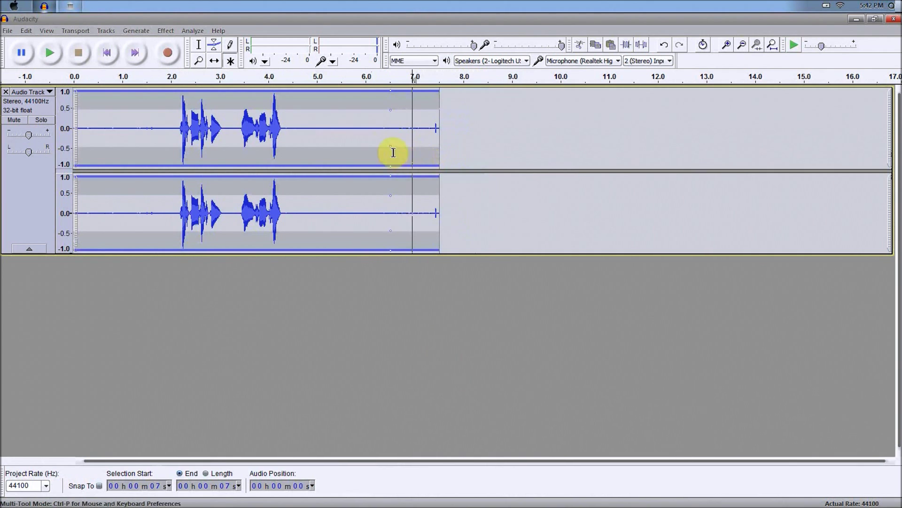
{"action": "left_click", "coordinate": [294, 145]}
{"action": "key", "text": "ctrl+a"}
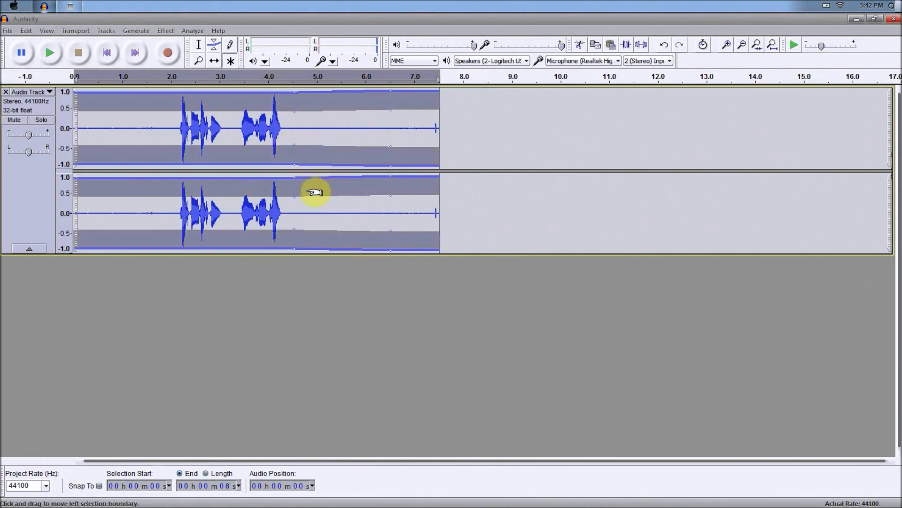
{"action": "left_click", "coordinate": [305, 206]}
{"action": "left_click_drag", "start_coordinate": [307, 208], "coordinate": [464, 203]}
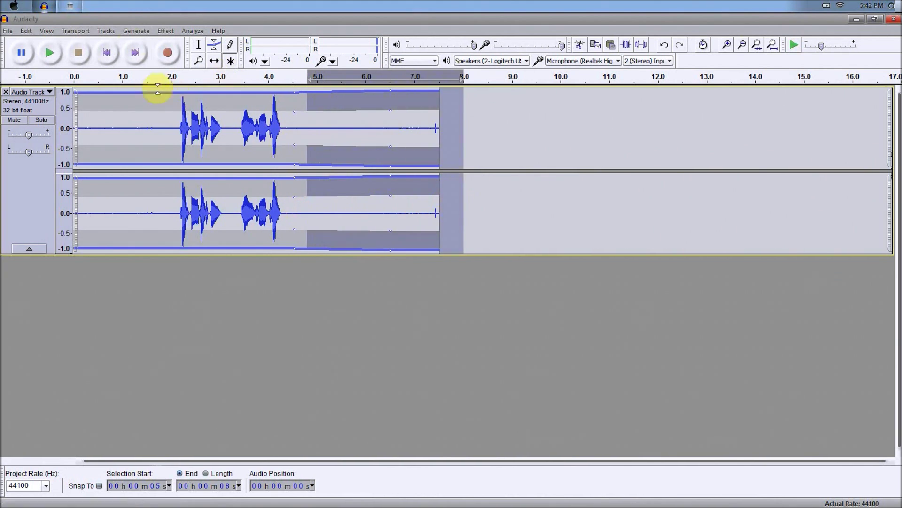
{"action": "left_click", "coordinate": [165, 30]}
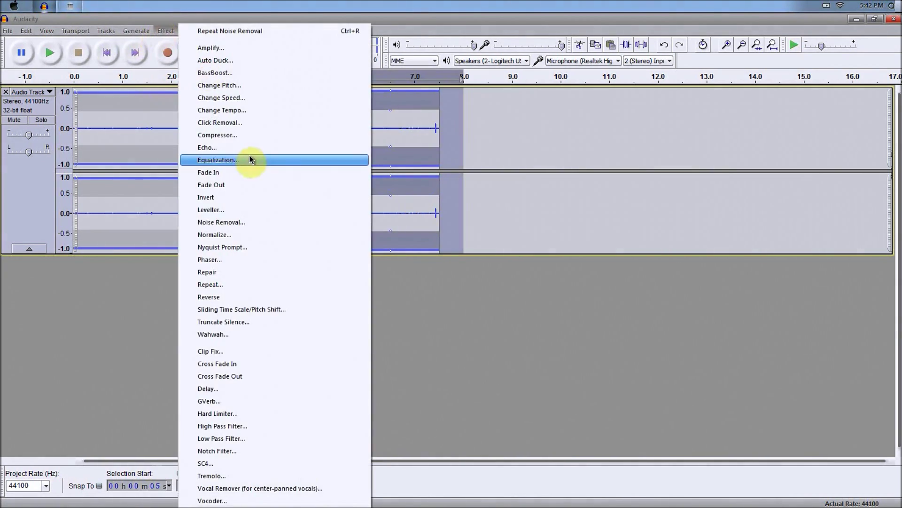
{"action": "left_click", "coordinate": [270, 222]}
{"action": "left_click", "coordinate": [449, 207]}
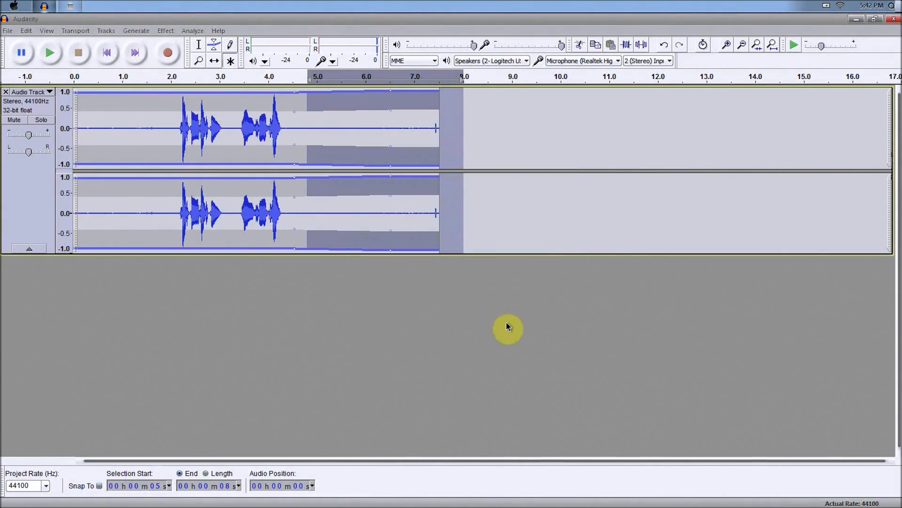
Apply Noise Removal to the selected tail, then inspect the result at several points
{"action": "left_click", "coordinate": [165, 34]}
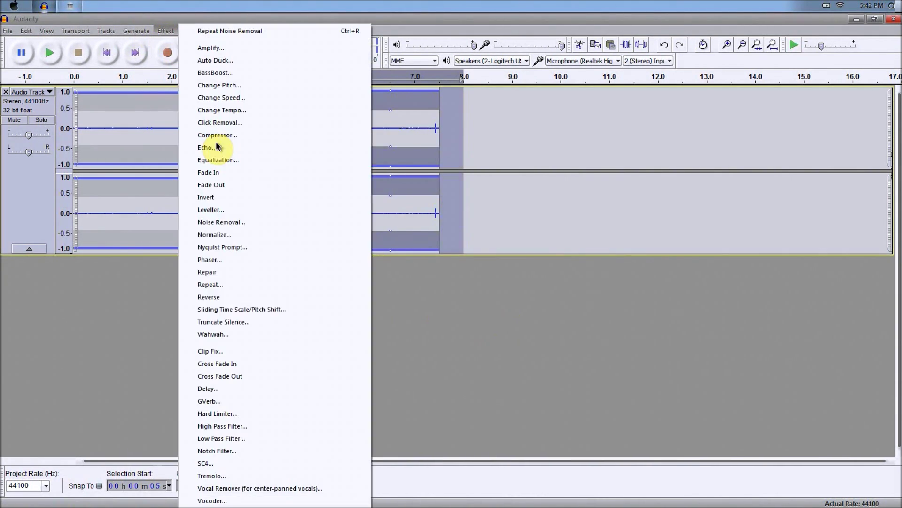
{"action": "left_click", "coordinate": [272, 226]}
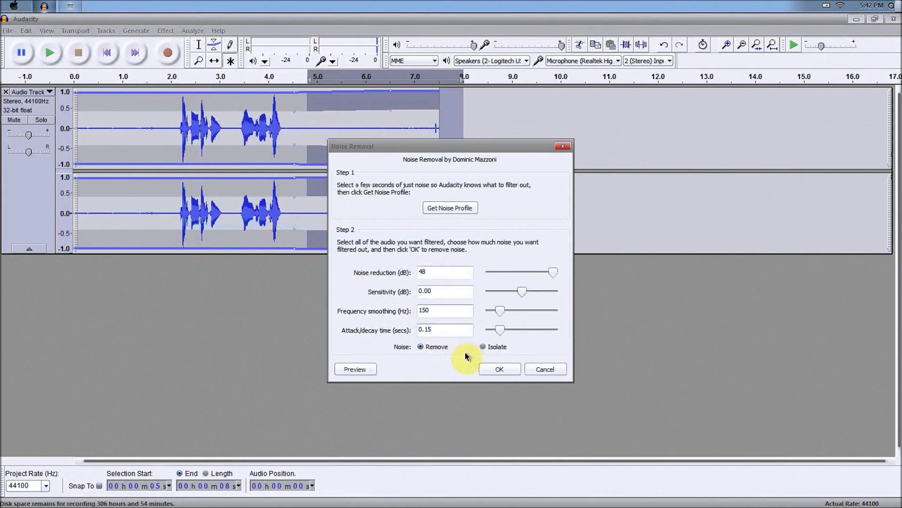
{"action": "left_click", "coordinate": [498, 367]}
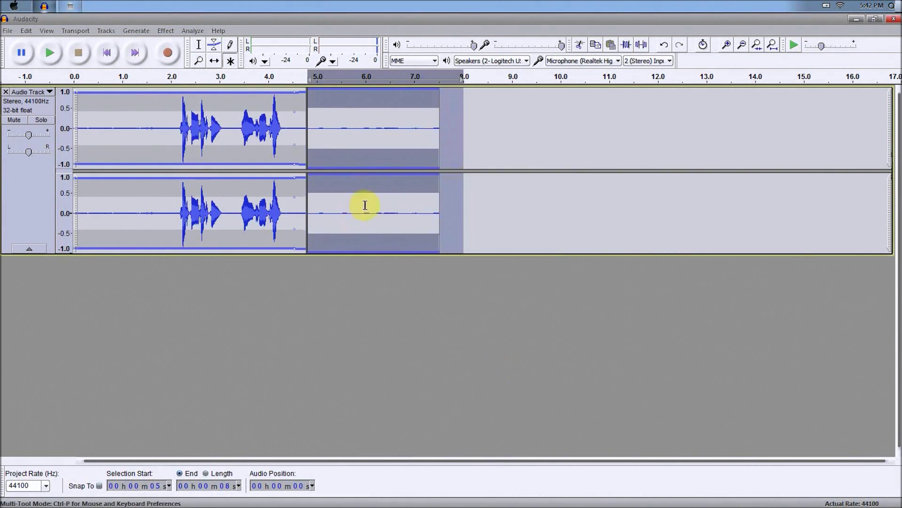
{"action": "left_click", "coordinate": [330, 206]}
{"action": "left_click", "coordinate": [268, 155]}
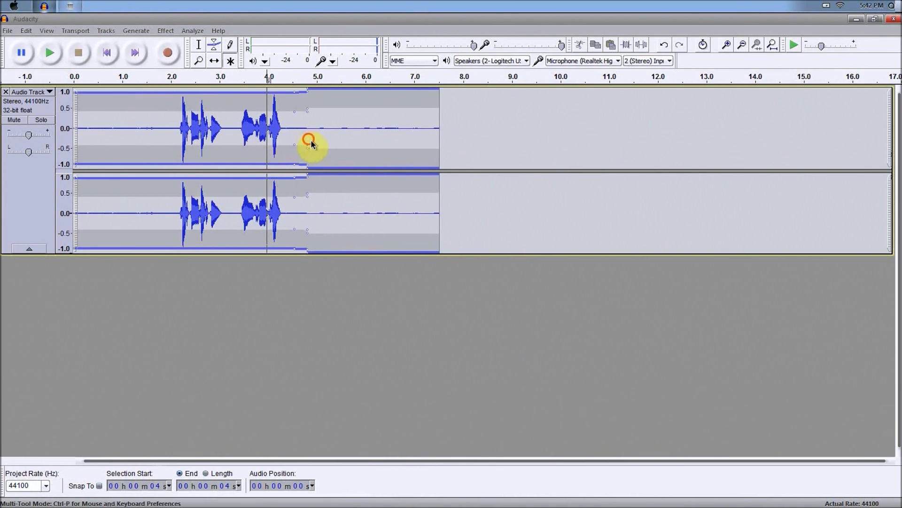
{"action": "left_click", "coordinate": [290, 210]}
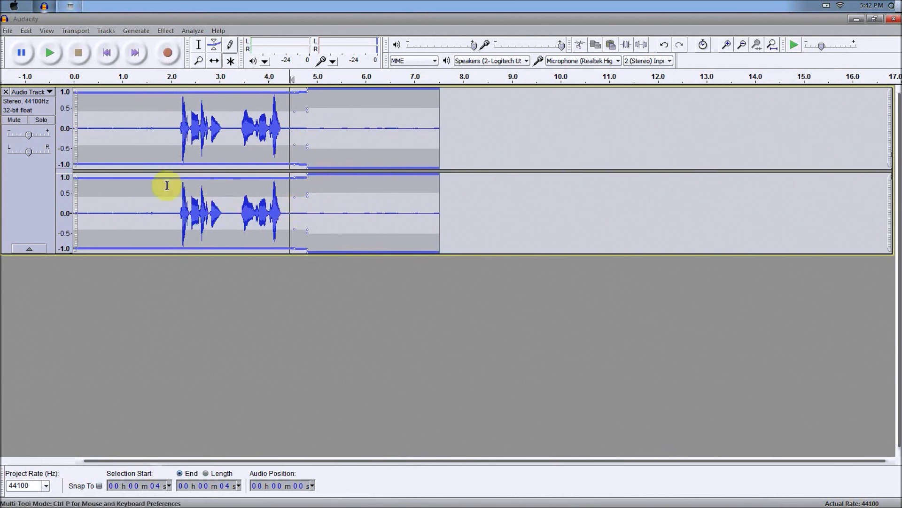
{"action": "left_click", "coordinate": [130, 187]}
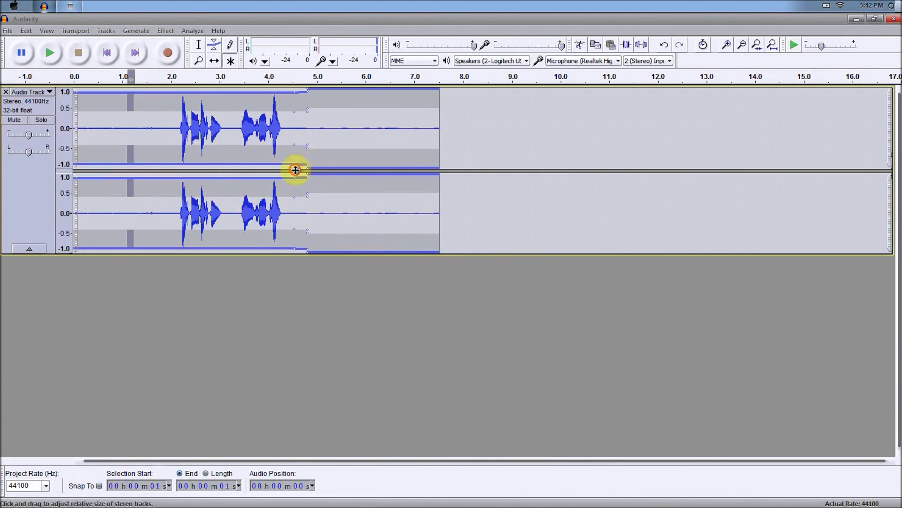
{"action": "left_click_drag", "start_coordinate": [295, 169], "coordinate": [301, 167]}
{"action": "left_click", "coordinate": [331, 175]}
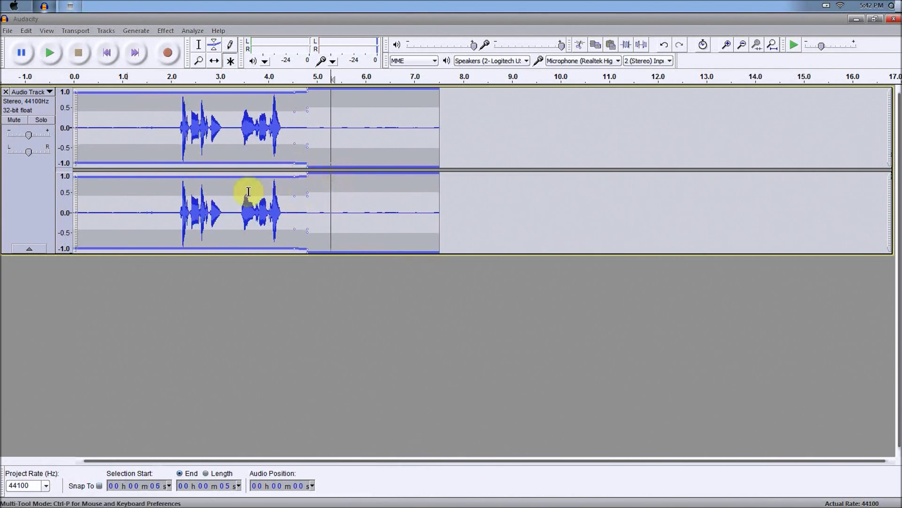
{"action": "left_click", "coordinate": [117, 145]}
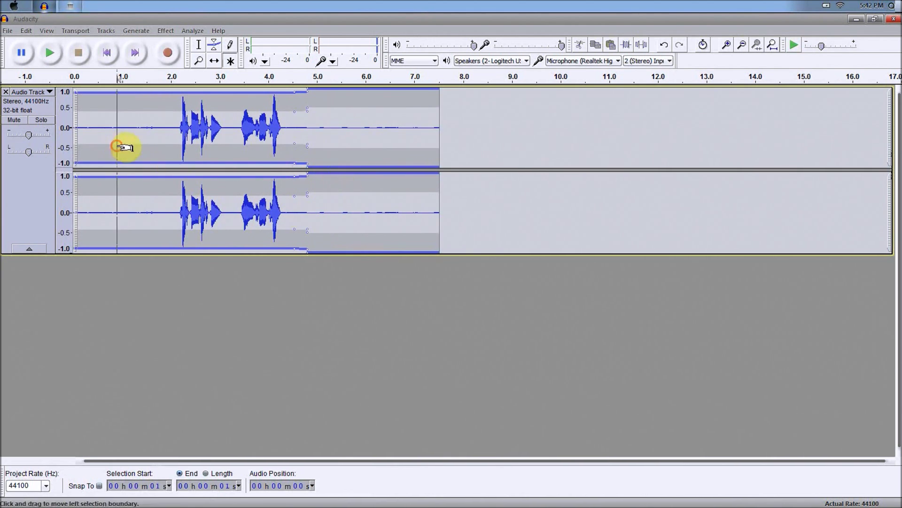
{"action": "left_click", "coordinate": [49, 54]}
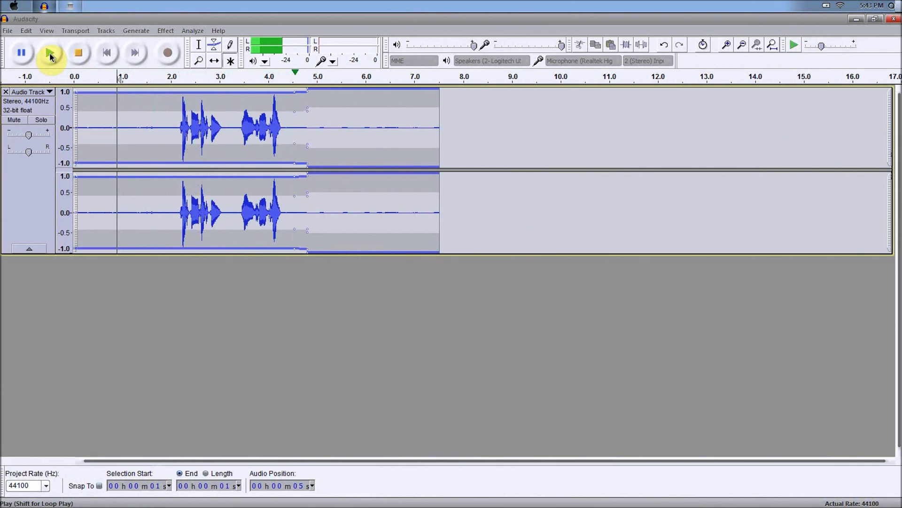
{"action": "left_click", "coordinate": [77, 53]}
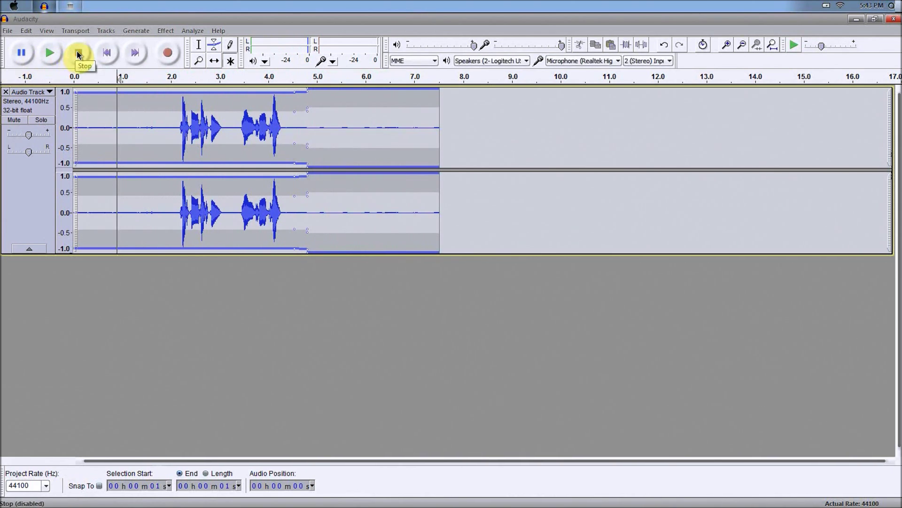
Remove the short stereo test track, leaving the project with no tracks
{"action": "left_click", "coordinate": [31, 31]}
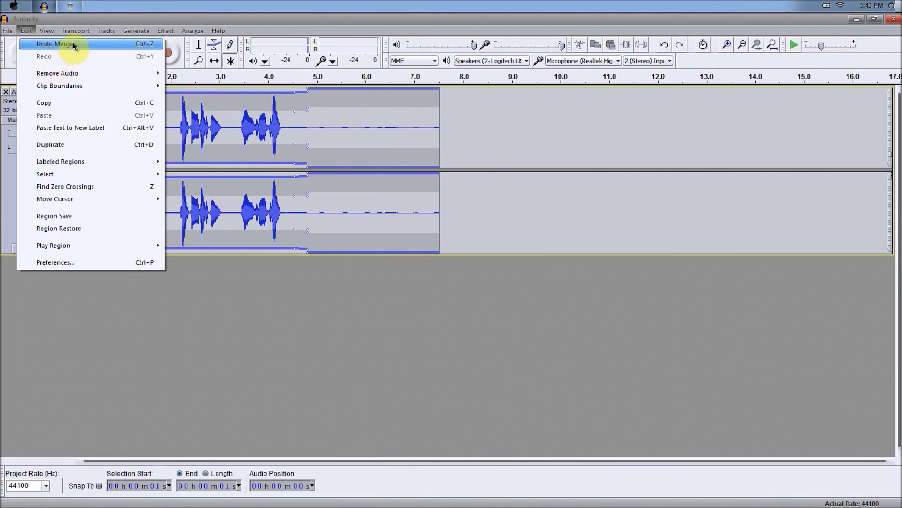
{"action": "left_click", "coordinate": [204, 5]}
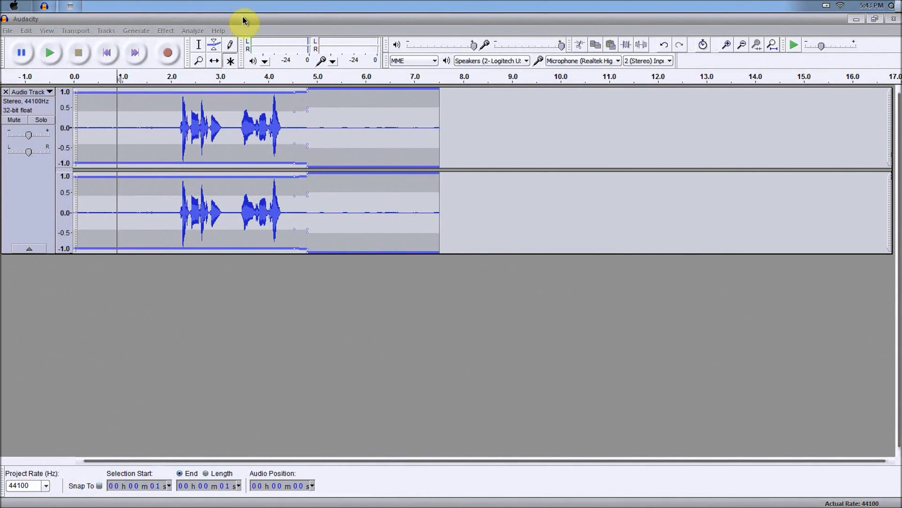
{"action": "left_click", "coordinate": [276, 137]}
{"action": "key", "text": "ctrl+z"}
{"action": "key", "text": "ctrl+z"}
{"action": "key", "text": "ctrl+z"}
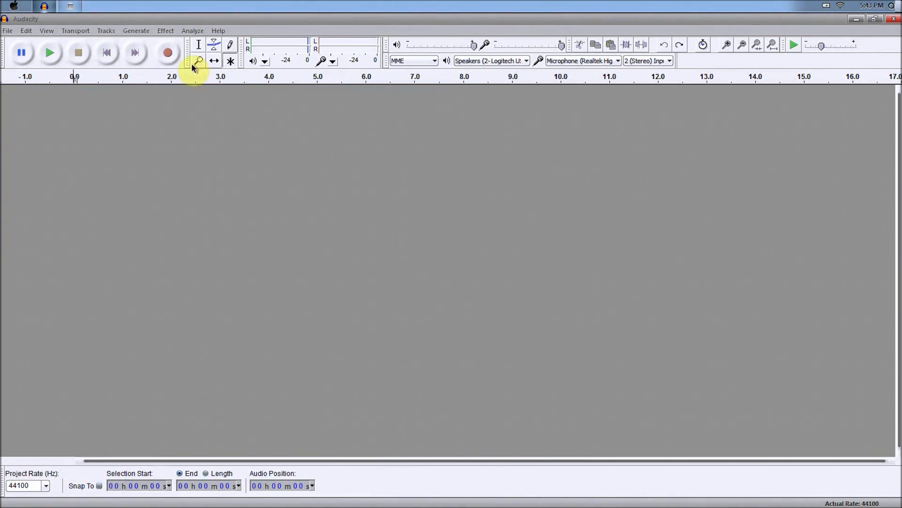
Bring the Music library's Eminem folder, listing the song Stan, to the front
{"action": "left_click", "coordinate": [70, 5]}
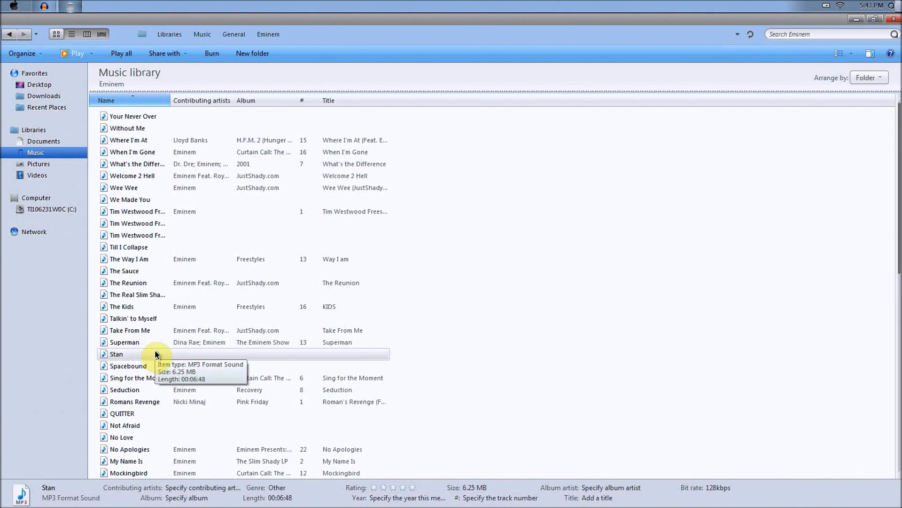
Play Stan in Windows Media Player and pause it at 02:32
{"action": "double_click", "coordinate": [129, 353]}
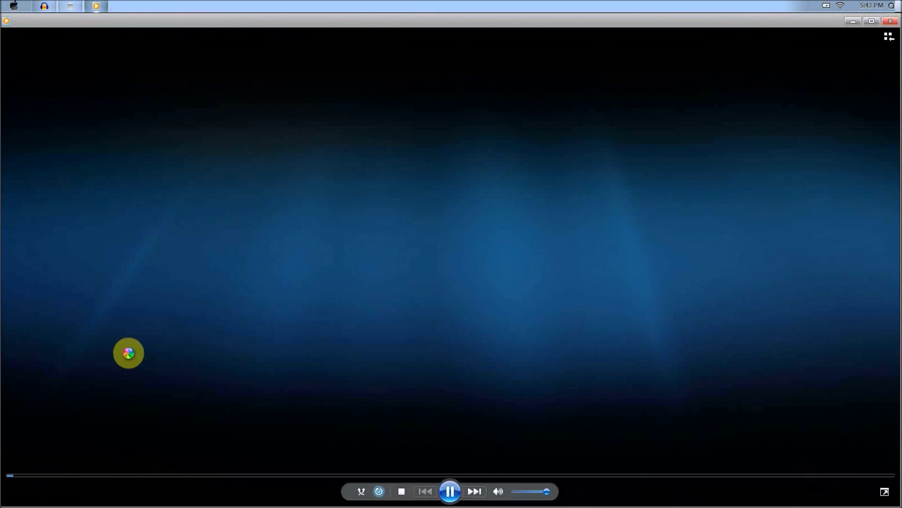
{"action": "mouse_move", "coordinate": [536, 489]}
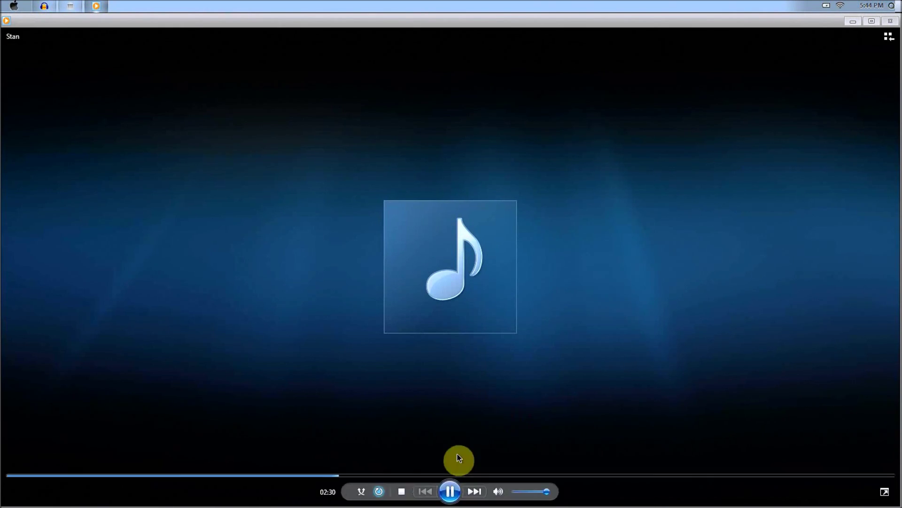
{"action": "left_click", "coordinate": [451, 489]}
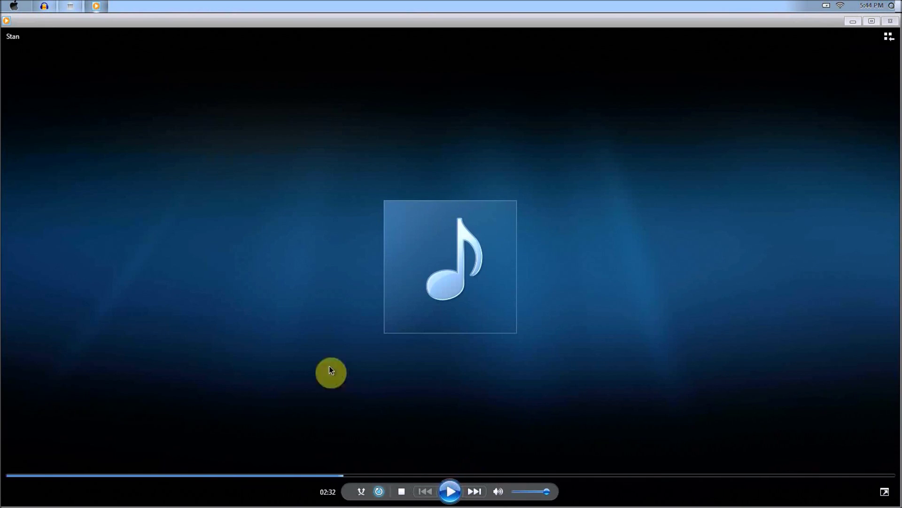
Play back the 16-second recording, then select its quiet opening up to about 7 seconds
{"action": "left_click", "coordinate": [44, 8]}
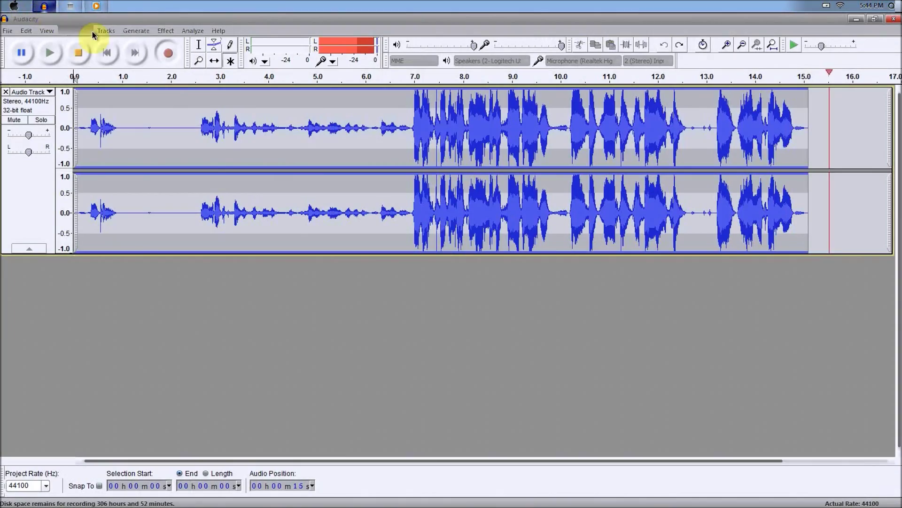
{"action": "left_click", "coordinate": [54, 55]}
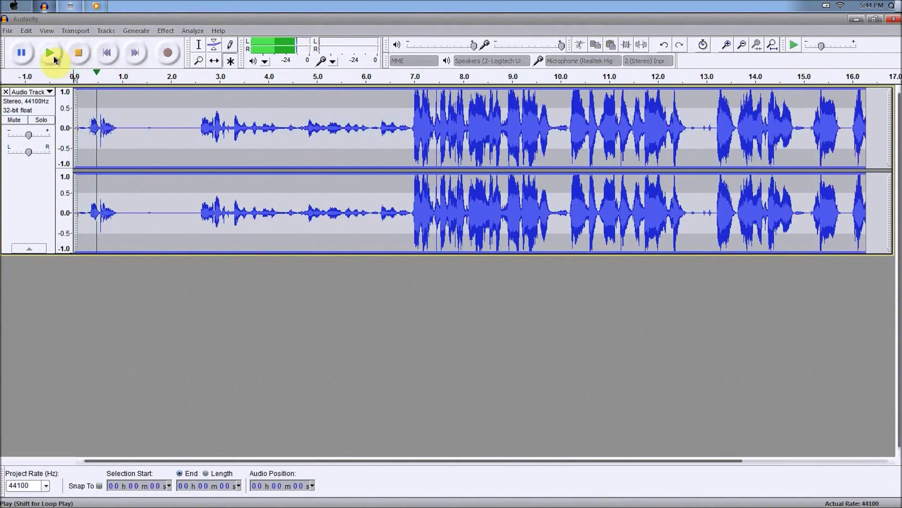
{"action": "left_click", "coordinate": [309, 81]}
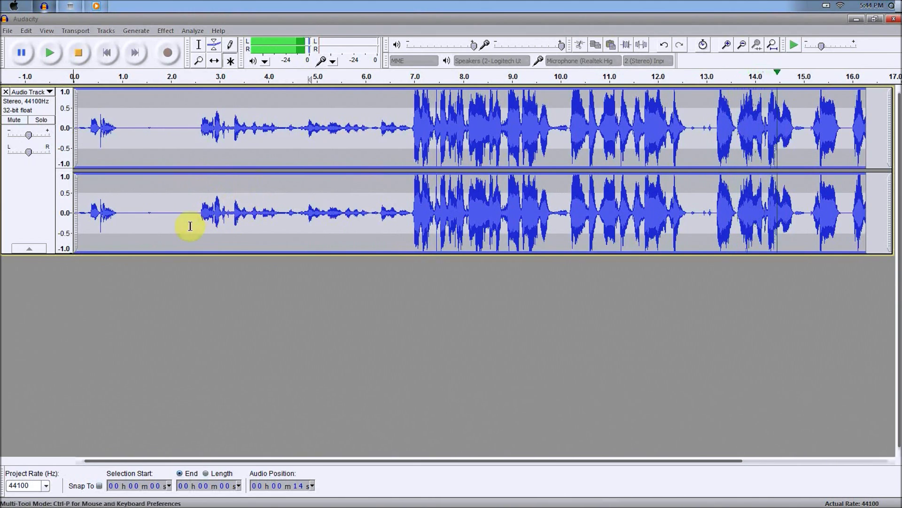
{"action": "left_click", "coordinate": [78, 52]}
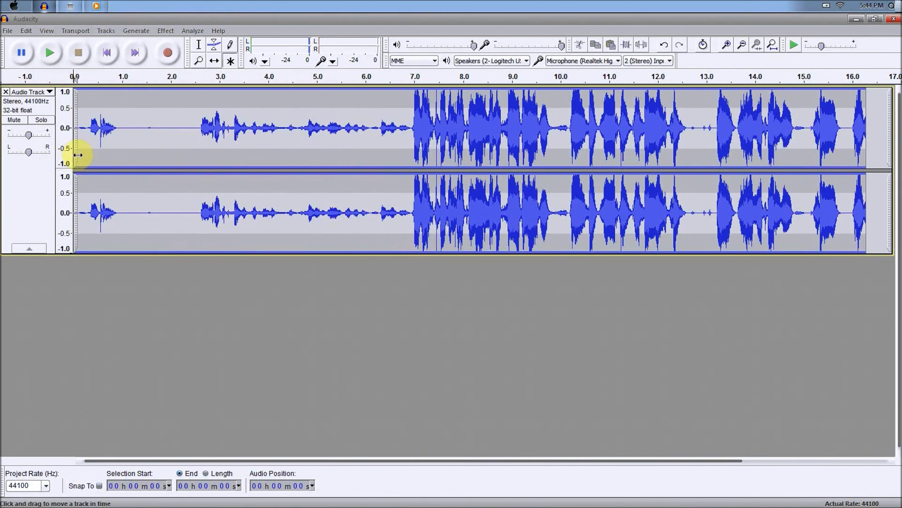
{"action": "left_click_drag", "start_coordinate": [79, 154], "coordinate": [408, 163]}
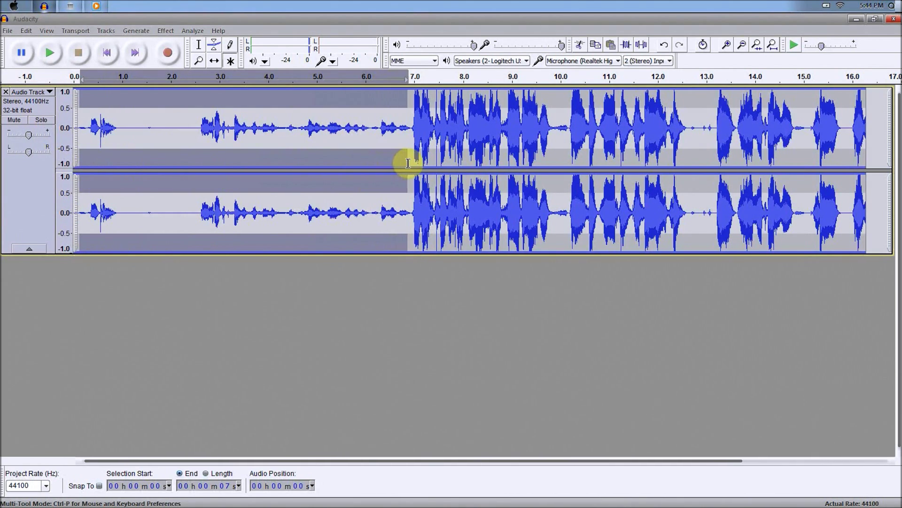
Capture a Noise Removal noise profile from the selected quiet opening
{"action": "left_click", "coordinate": [166, 31]}
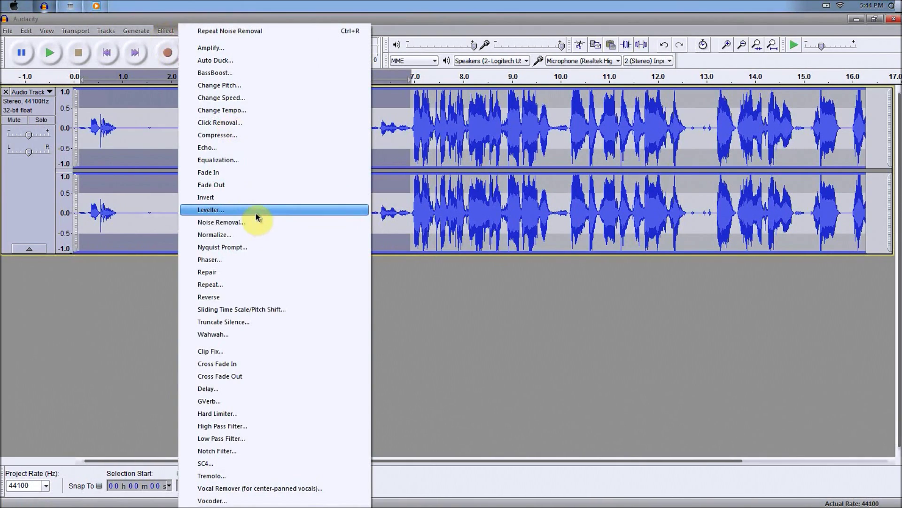
{"action": "left_click", "coordinate": [266, 227]}
{"action": "left_click", "coordinate": [437, 206]}
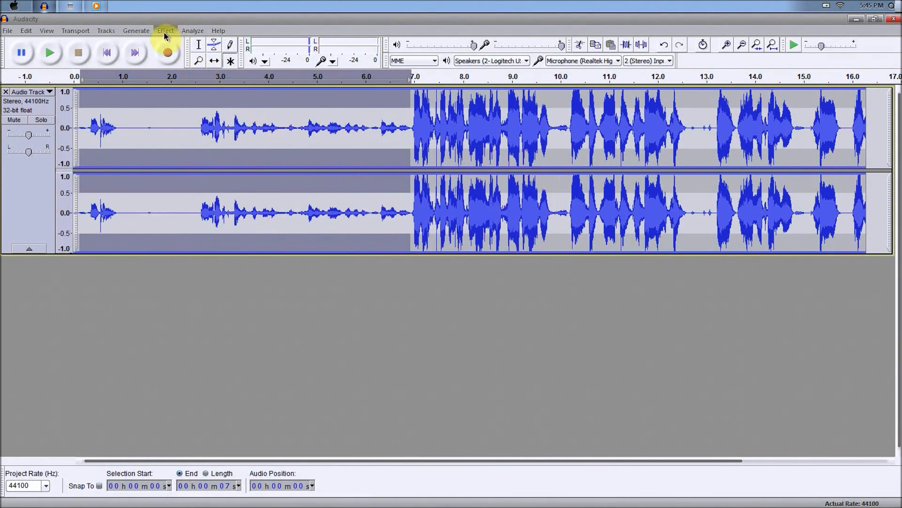
{"action": "key", "text": "F2"}
Select the entire 16-second recording and apply Noise Removal to it
{"action": "key", "text": "ctrl+a"}
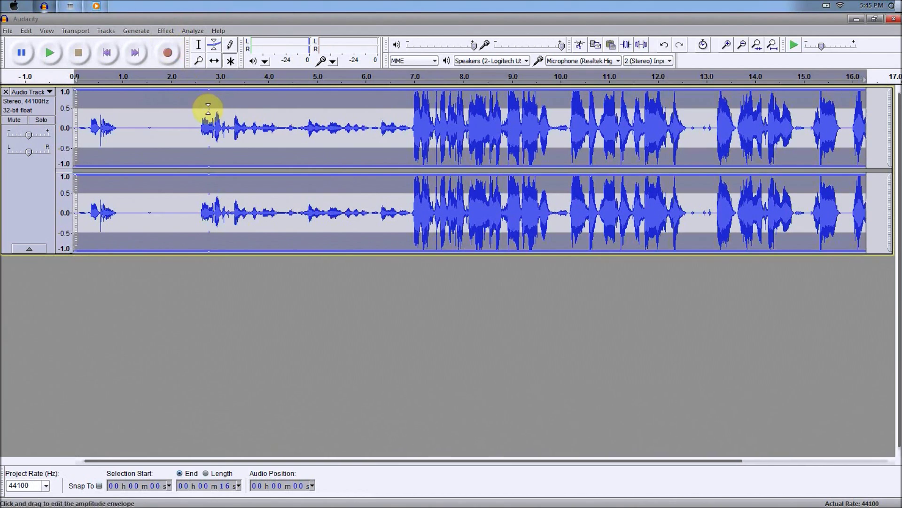
{"action": "left_click", "coordinate": [169, 32]}
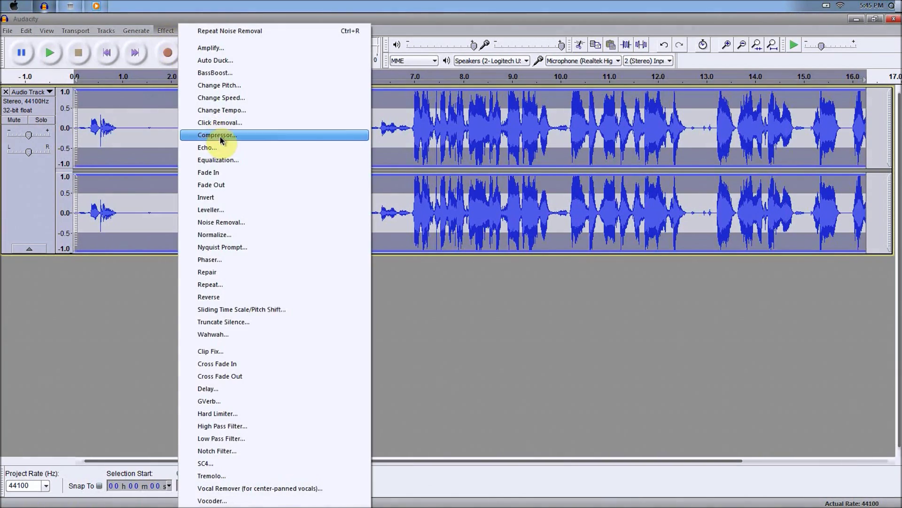
{"action": "left_click", "coordinate": [268, 228]}
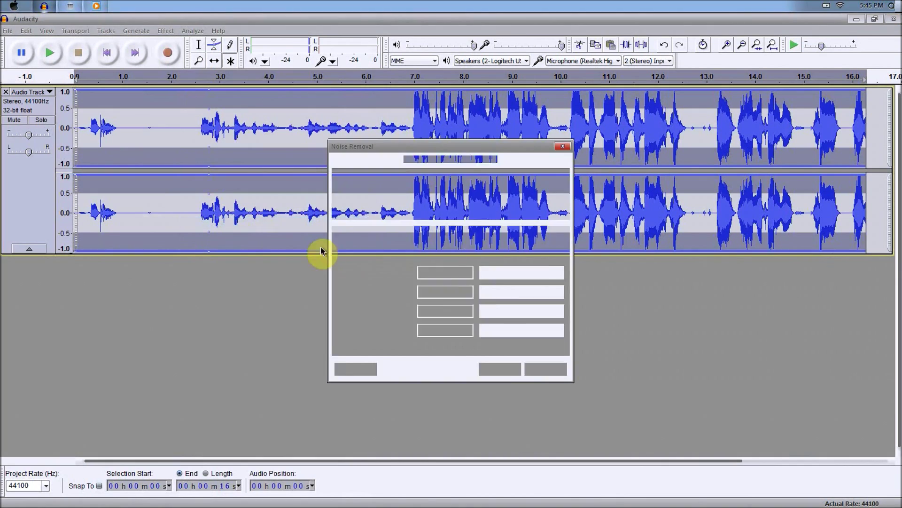
{"action": "left_click", "coordinate": [500, 370]}
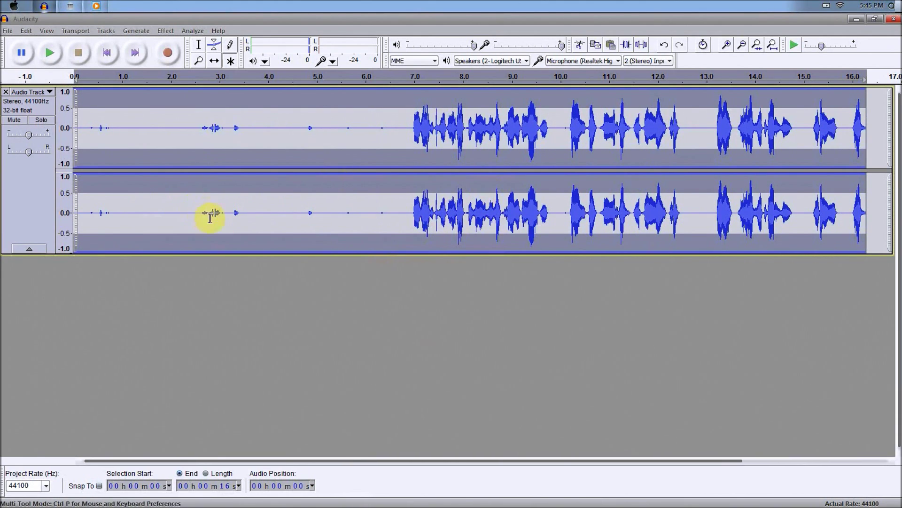
{"action": "left_click_drag", "start_coordinate": [188, 213], "coordinate": [256, 211]}
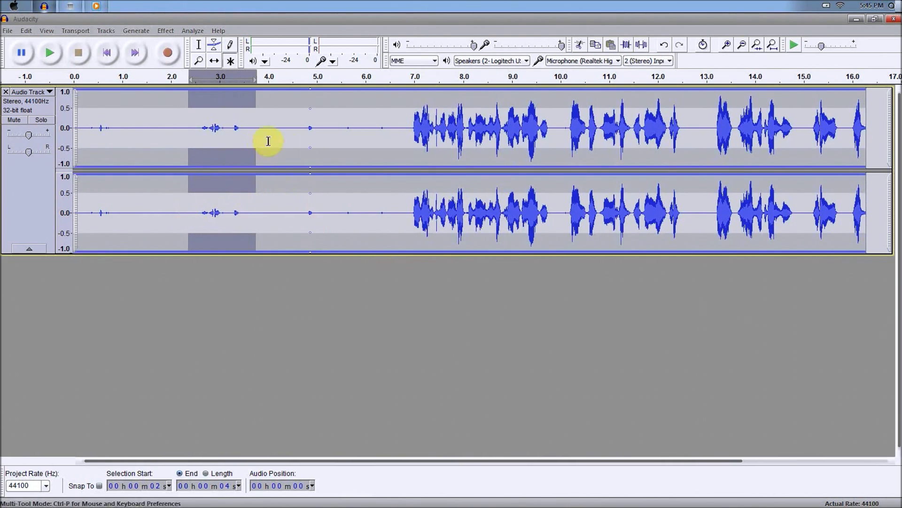
{"action": "left_click", "coordinate": [291, 162]}
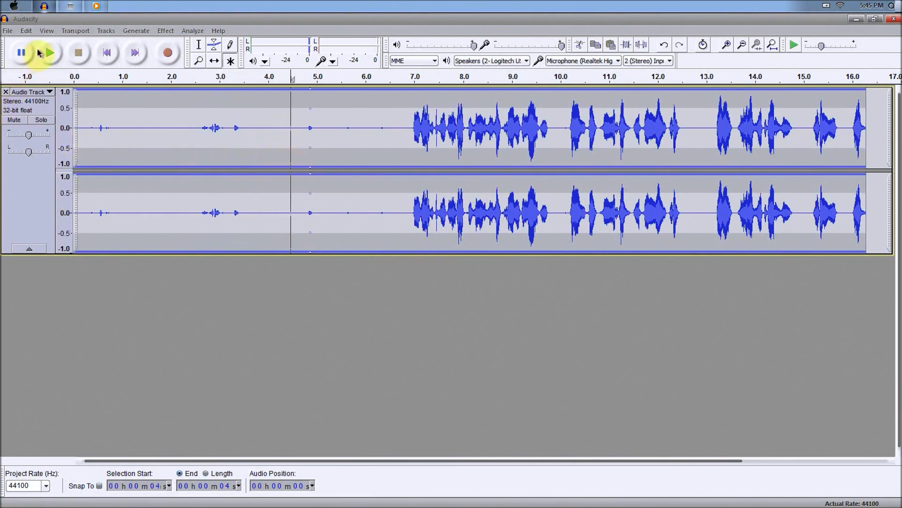
{"action": "left_click", "coordinate": [53, 61]}
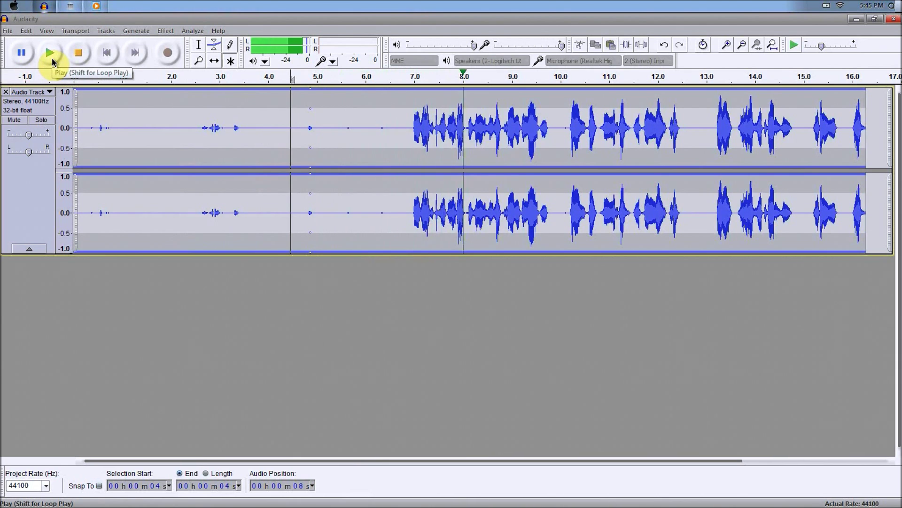
{"action": "left_click", "coordinate": [79, 53]}
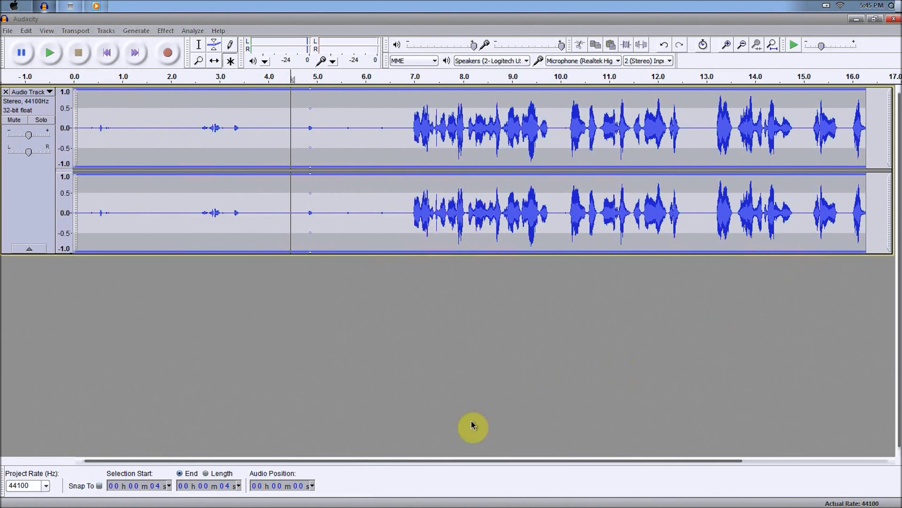
{"action": "left_click_drag", "start_coordinate": [415, 461], "coordinate": [377, 457]}
Start exporting the song to the Desktop with MP3 Files as the save type
{"action": "left_click", "coordinate": [11, 31]}
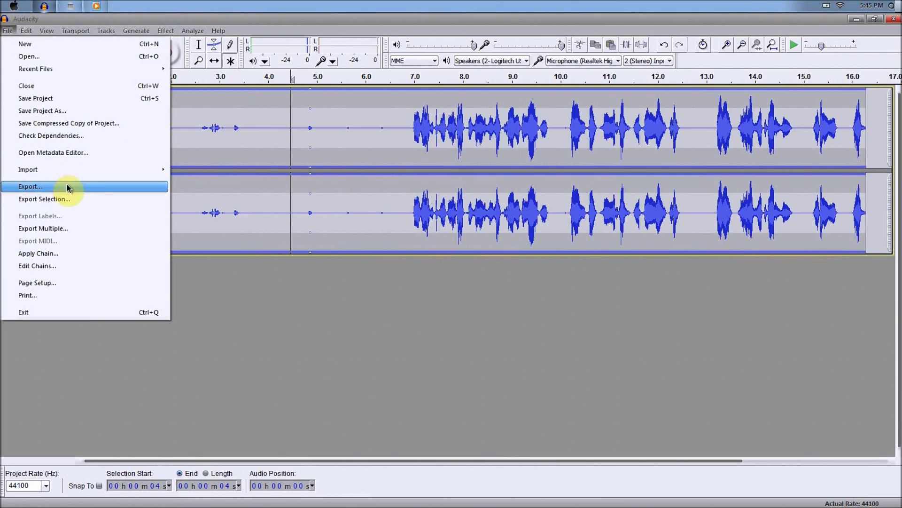
{"action": "left_click", "coordinate": [68, 188]}
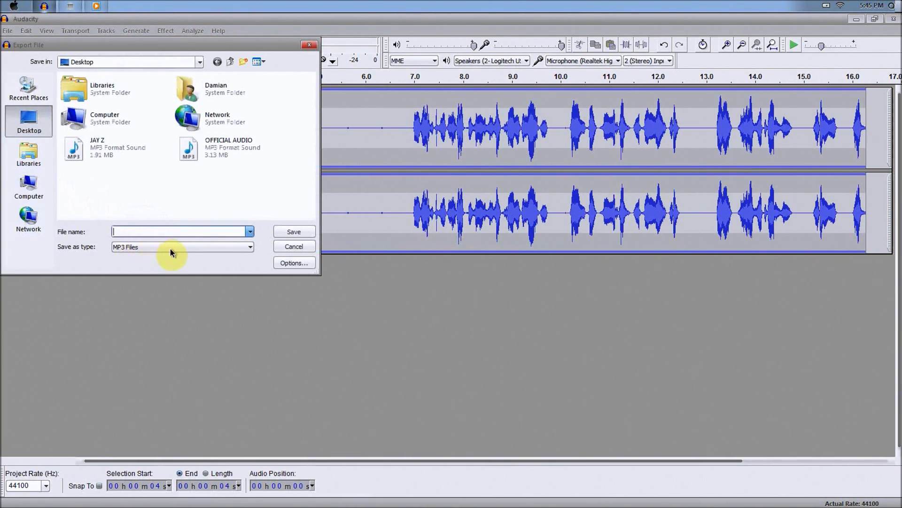
{"action": "left_click", "coordinate": [162, 246]}
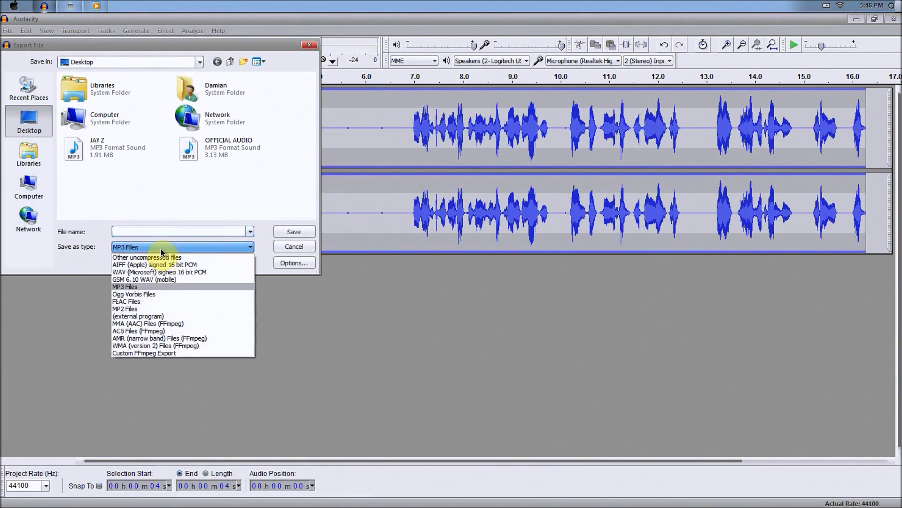
{"action": "left_click", "coordinate": [164, 288]}
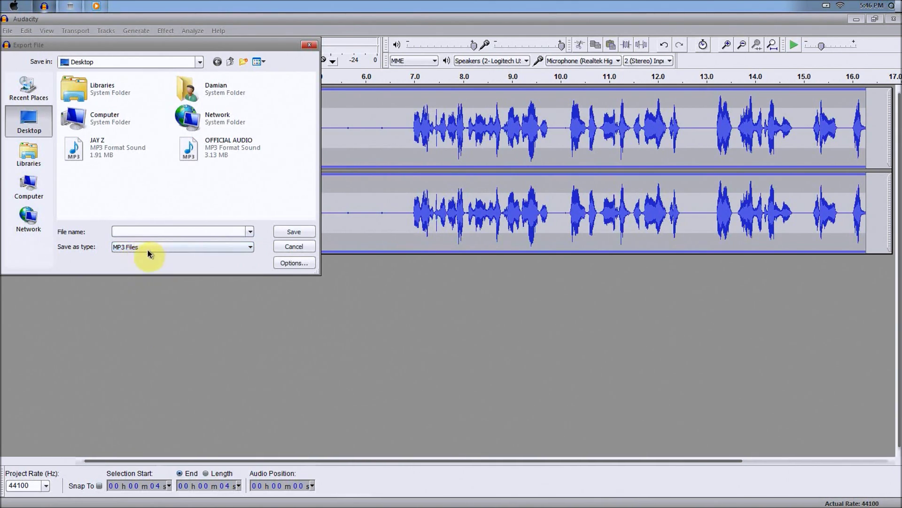